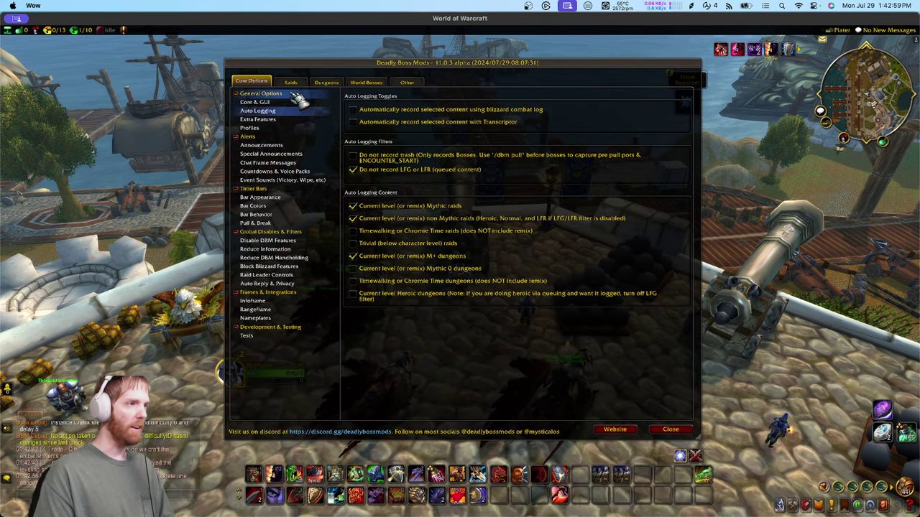
- In DBM General Options, bring up the copy box for the Initial DBM Setup Tips link
{"action": "left_click", "coordinate": [296, 94]}
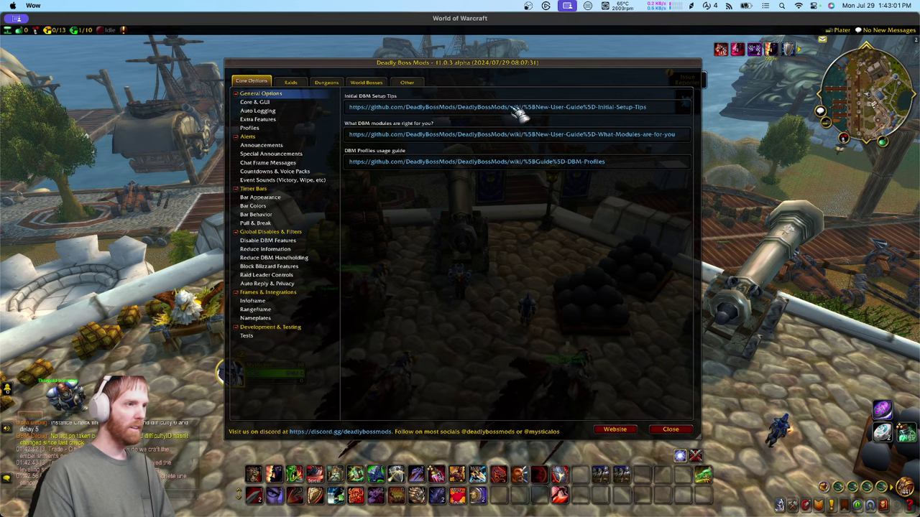
{"action": "left_click", "coordinate": [302, 137]}
{"action": "left_click", "coordinate": [260, 93]}
{"action": "left_click", "coordinate": [461, 107]}
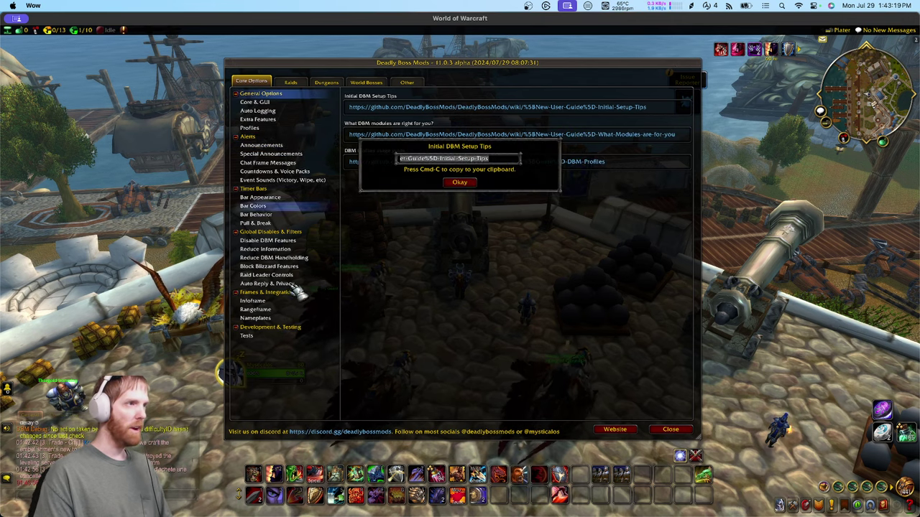
- In Safari, load the copied Initial Setup Tips guide link in a new tab
{"action": "left_click", "coordinate": [306, 498]}
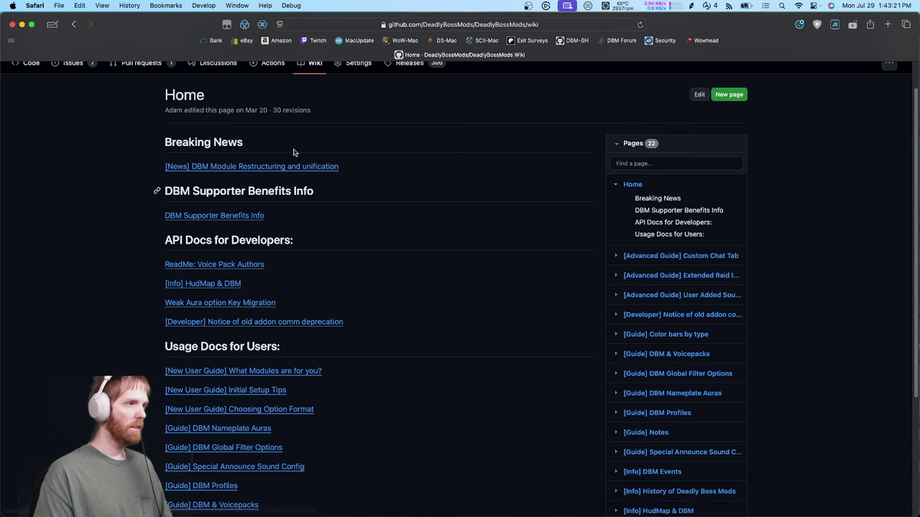
{"action": "left_click", "coordinate": [59, 5]}
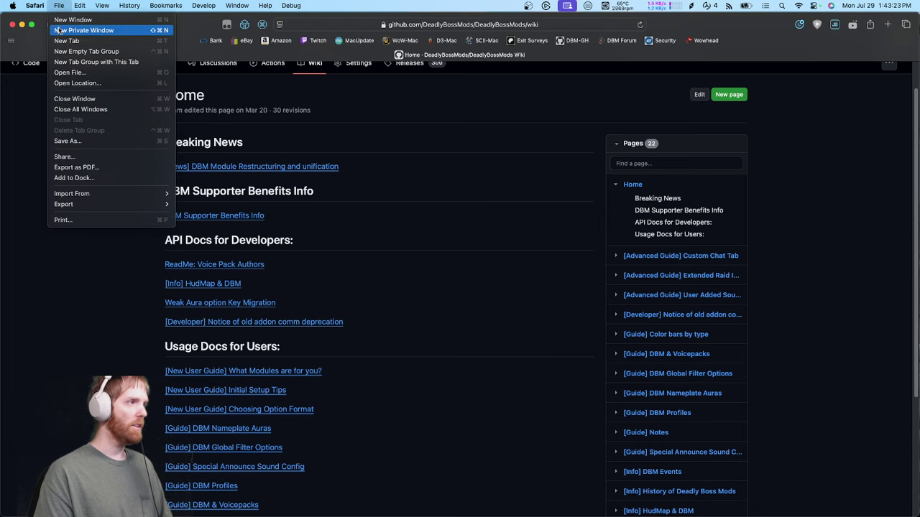
{"action": "left_click", "coordinate": [56, 41]}
{"action": "type", "text": "https://github.com/DeadlyBossMods/DeadlyBossMods/wiki/[New-User-Guide]-Initial-Setup-Tips"}
{"action": "key", "text": "Return"}
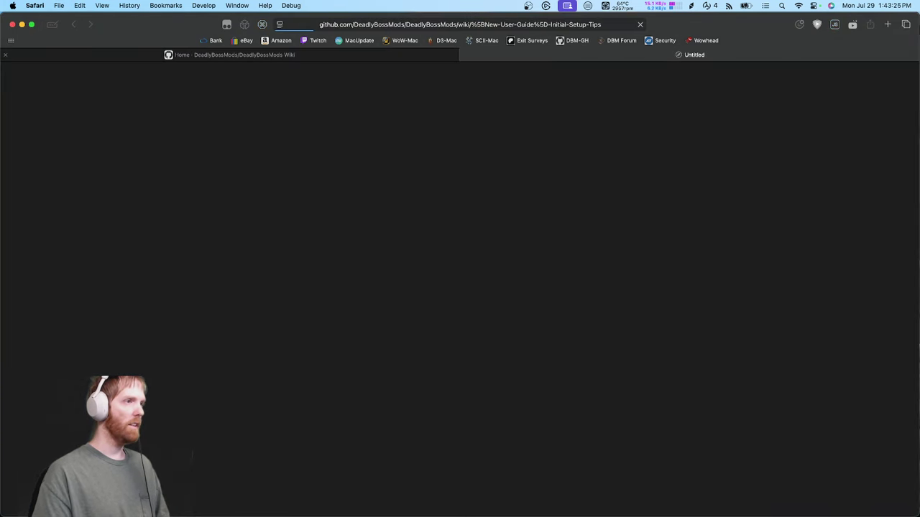
- Read through the Initial Setup Tips guide, then return to the DBM wiki Home tab
{"action": "scroll", "coordinate": [81, 299], "scroll_direction": "down", "scroll_amount": 20}
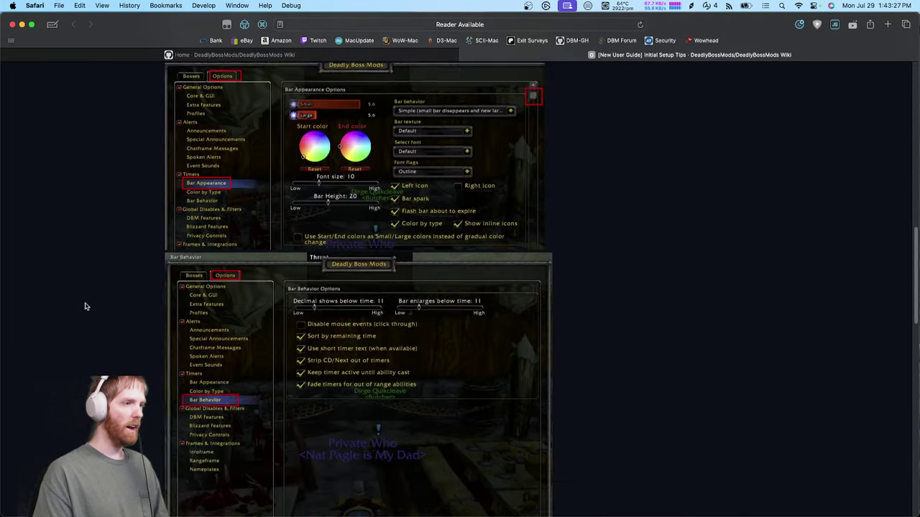
{"action": "scroll", "coordinate": [100, 324], "scroll_direction": "down", "scroll_amount": 5}
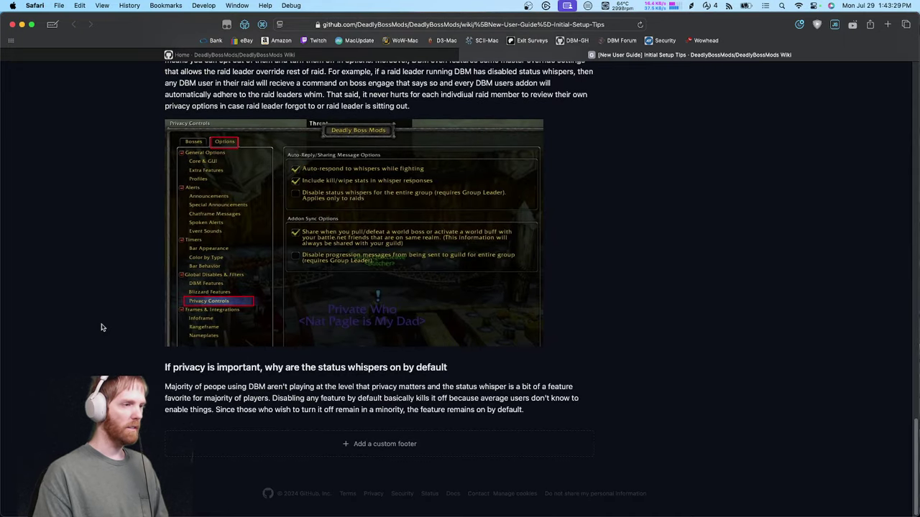
{"action": "scroll", "coordinate": [101, 326], "scroll_direction": "up", "scroll_amount": 10}
{"action": "scroll", "coordinate": [101, 328], "scroll_direction": "up", "scroll_amount": 8}
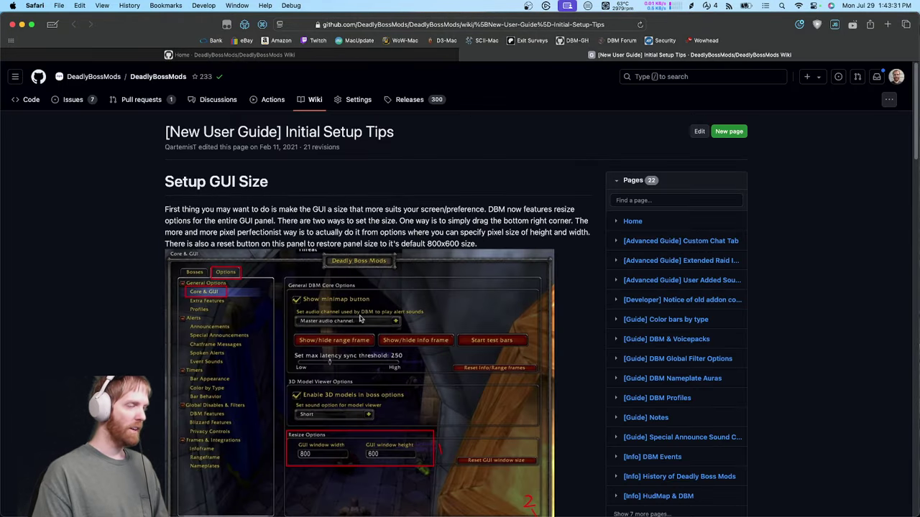
{"action": "scroll", "coordinate": [99, 308], "scroll_direction": "down", "scroll_amount": 15}
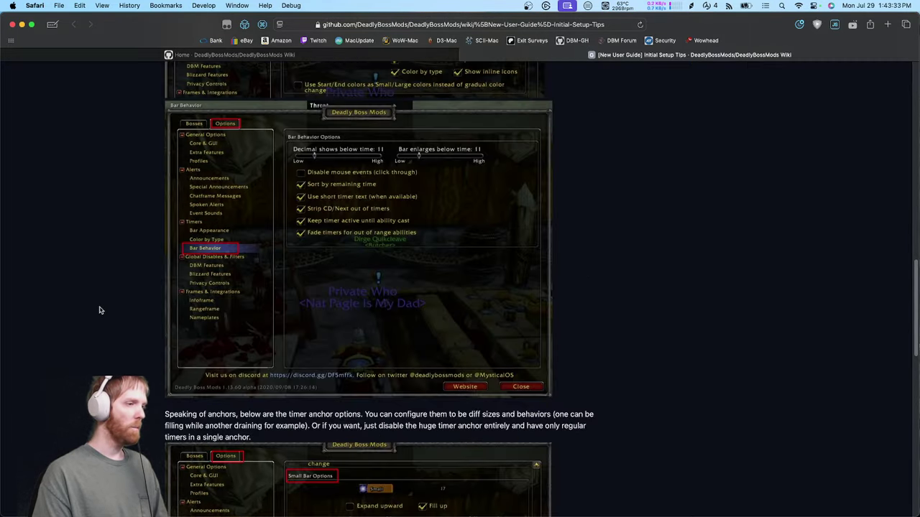
{"action": "scroll", "coordinate": [102, 314], "scroll_direction": "up", "scroll_amount": 15}
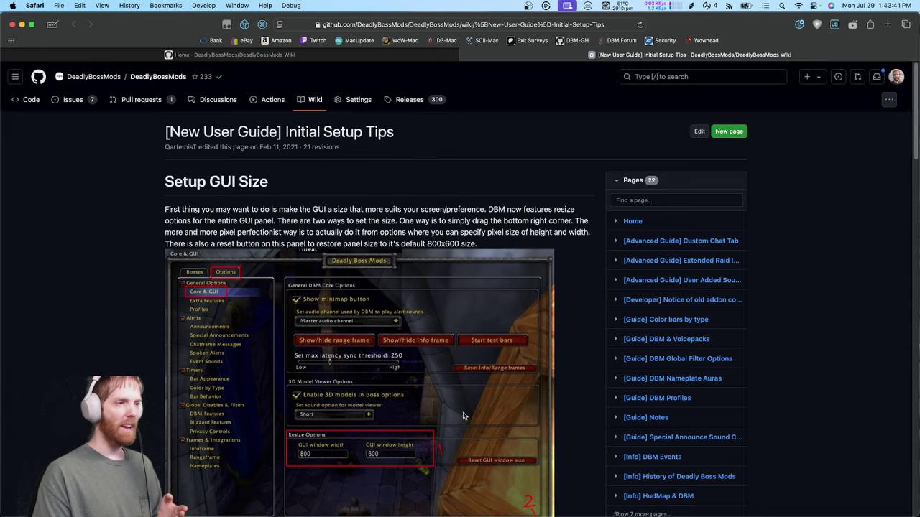
{"action": "scroll", "coordinate": [147, 305], "scroll_direction": "down", "scroll_amount": 15}
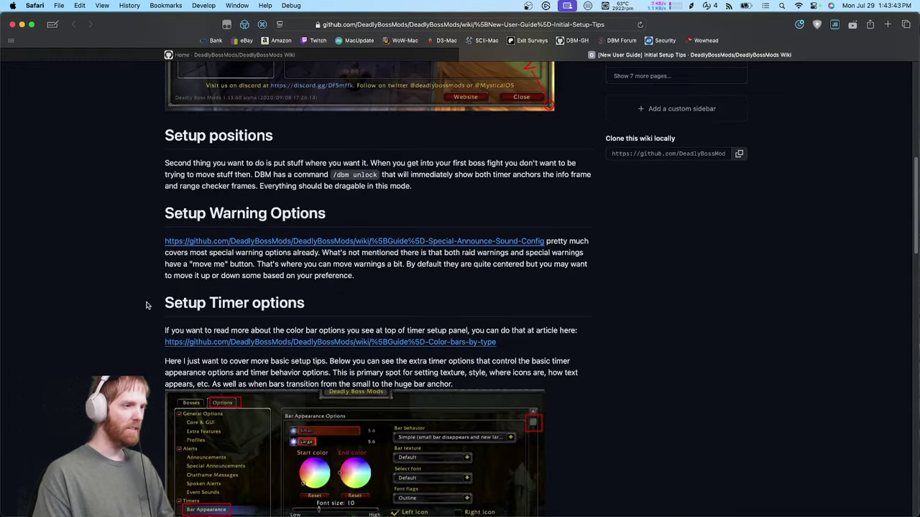
{"action": "scroll", "coordinate": [146, 307], "scroll_direction": "down", "scroll_amount": 10}
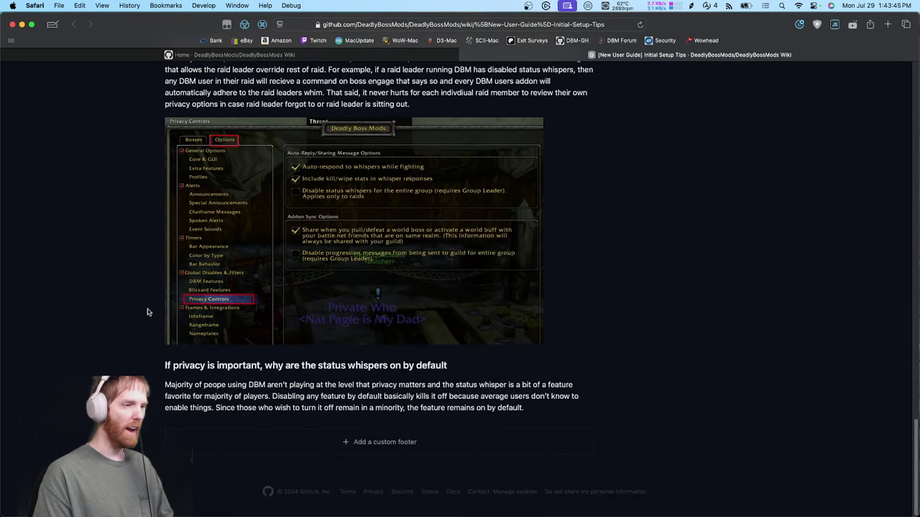
{"action": "scroll", "coordinate": [147, 312], "scroll_direction": "up", "scroll_amount": 20}
{"action": "scroll", "coordinate": [143, 330], "scroll_direction": "up", "scroll_amount": 2}
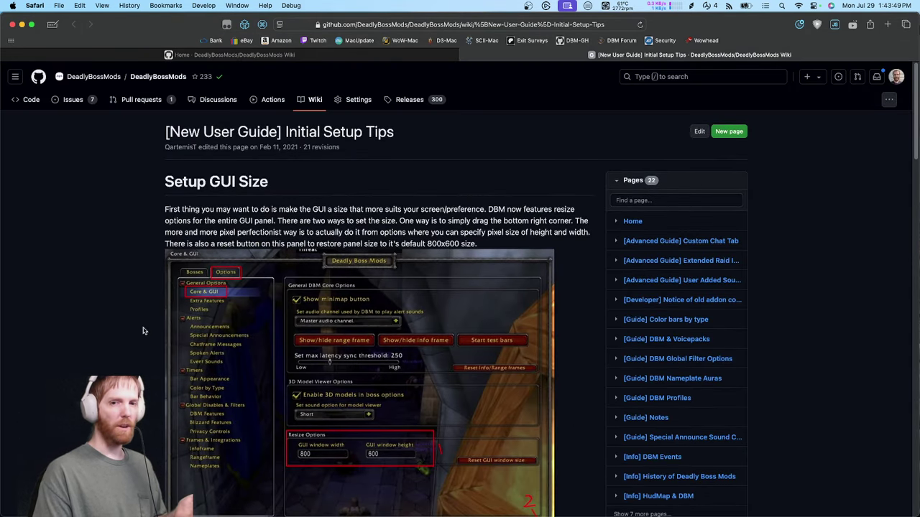
{"action": "left_click", "coordinate": [358, 56]}
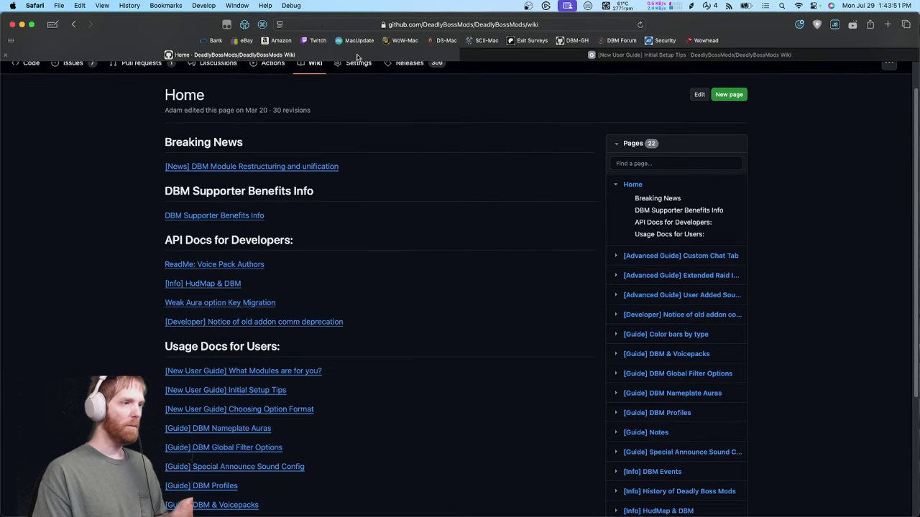
{"action": "mouse_move", "coordinate": [436, 515]}
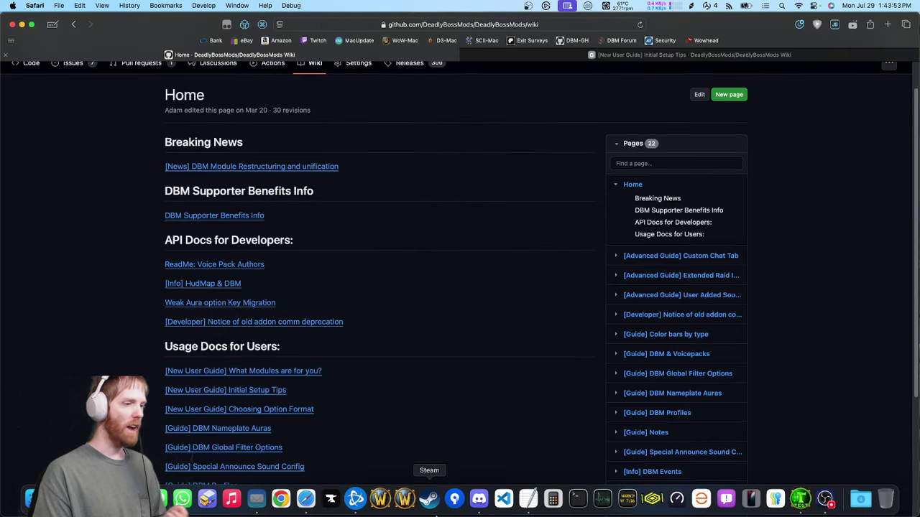
- Back in WoW, browse the Alerts and Timer Bars guide links, then select Chat Frame Messages in DBM
{"action": "left_click", "coordinate": [799, 499]}
{"action": "left_click", "coordinate": [255, 102]}
{"action": "left_click", "coordinate": [287, 93]}
{"action": "left_click", "coordinate": [291, 136]}
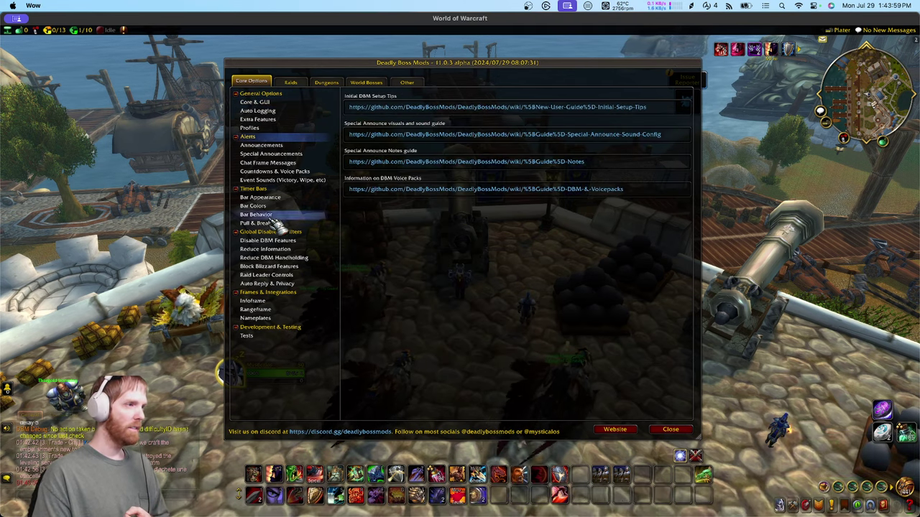
{"action": "left_click", "coordinate": [255, 188]}
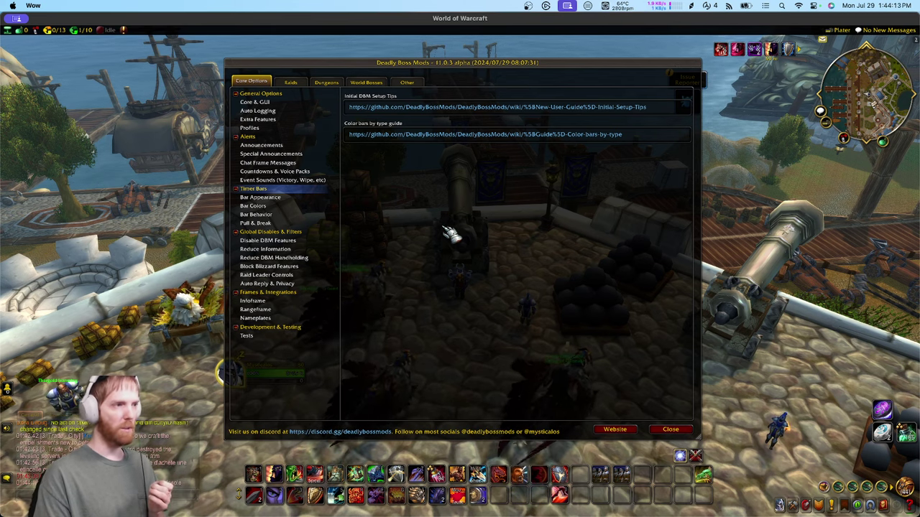
{"action": "left_click", "coordinate": [314, 165]}
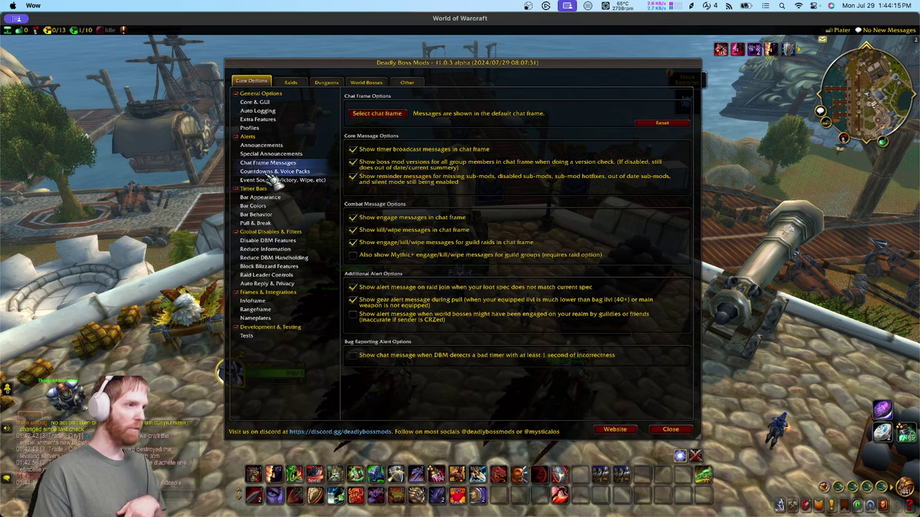
{"action": "left_click", "coordinate": [394, 117]}
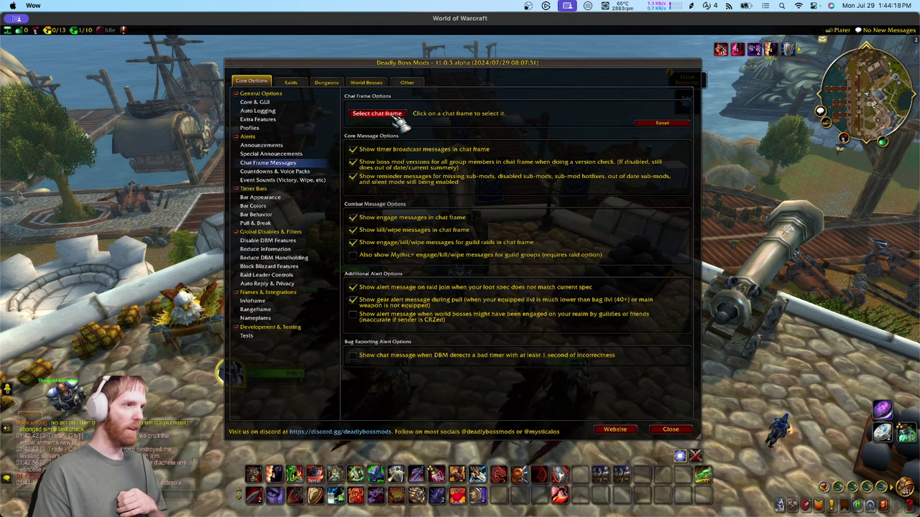
{"action": "left_click", "coordinate": [79, 423]}
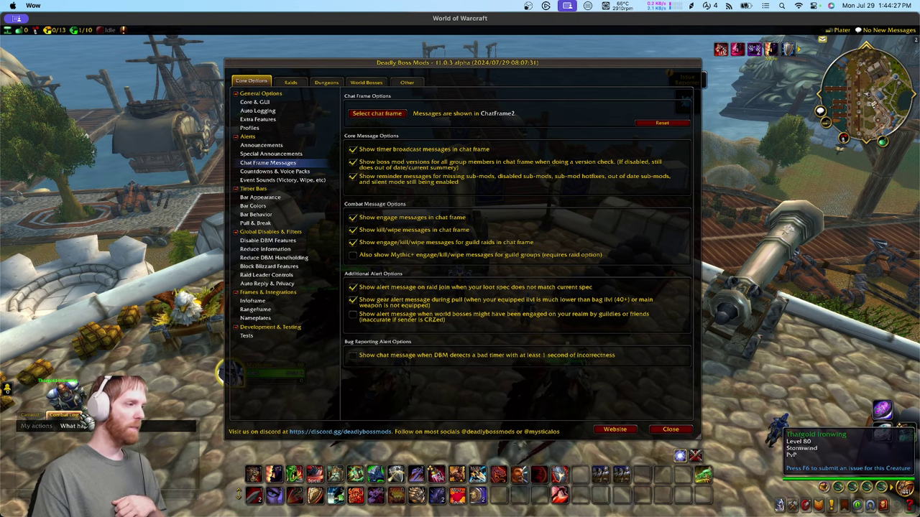
{"action": "left_click", "coordinate": [678, 124]}
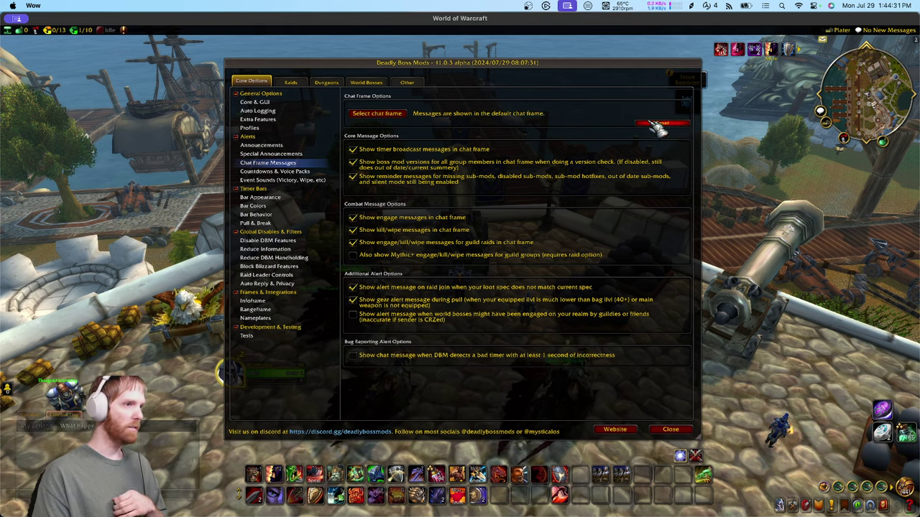
{"action": "left_click", "coordinate": [393, 119]}
{"action": "left_click", "coordinate": [35, 424]}
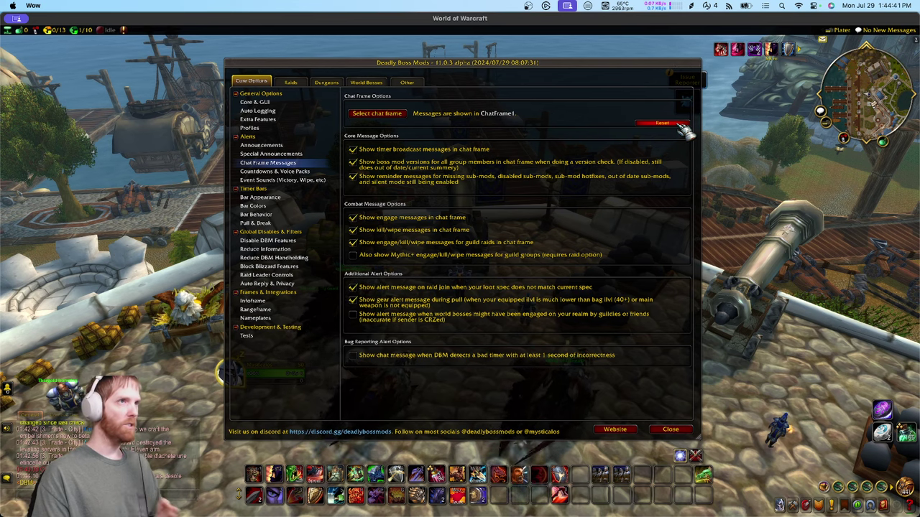
{"action": "left_click", "coordinate": [680, 124]}
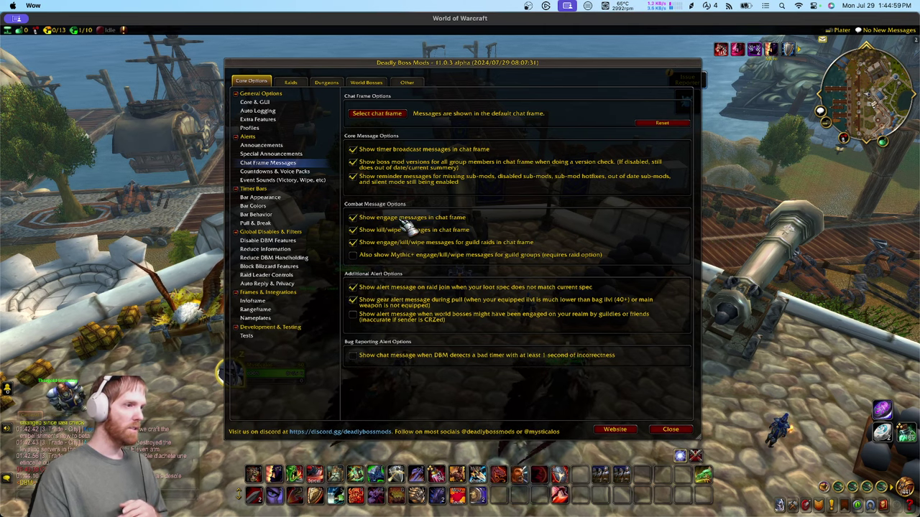
- Toggle the kill/wipe chat message checkbox off and back on
{"action": "left_click", "coordinate": [353, 230]}
{"action": "left_click", "coordinate": [352, 230]}
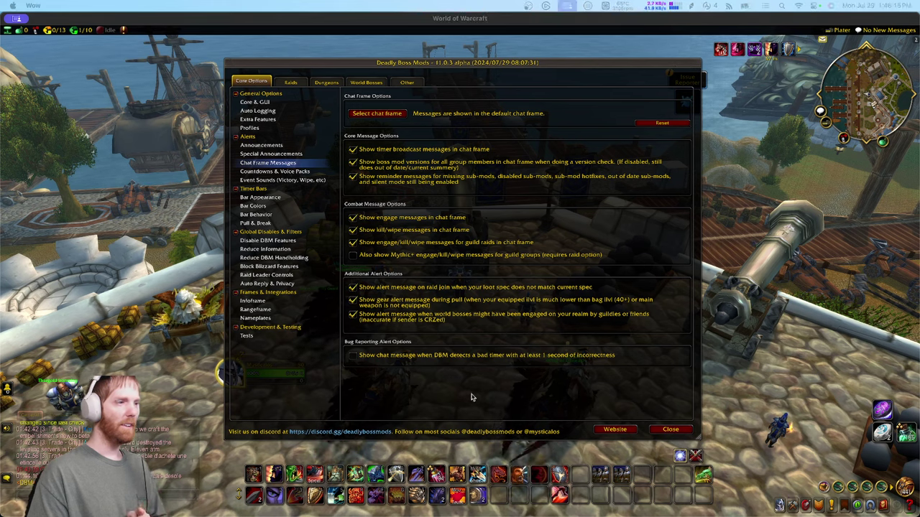
- In Event Sounds, keep SMG: FF Fanfare for victory and set the wipe sound to Bwonsamdi: Over Your Head
{"action": "left_click", "coordinate": [307, 181]}
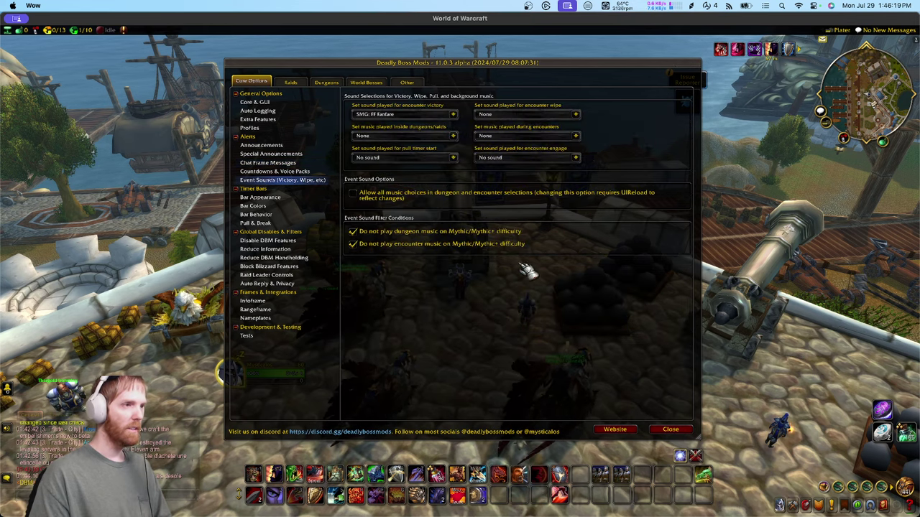
{"action": "left_click", "coordinate": [453, 115]}
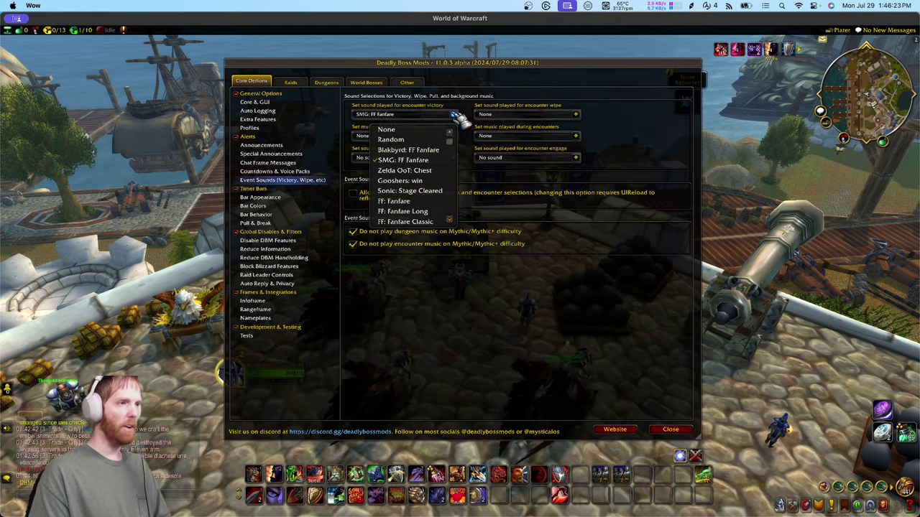
{"action": "left_click", "coordinate": [454, 115]}
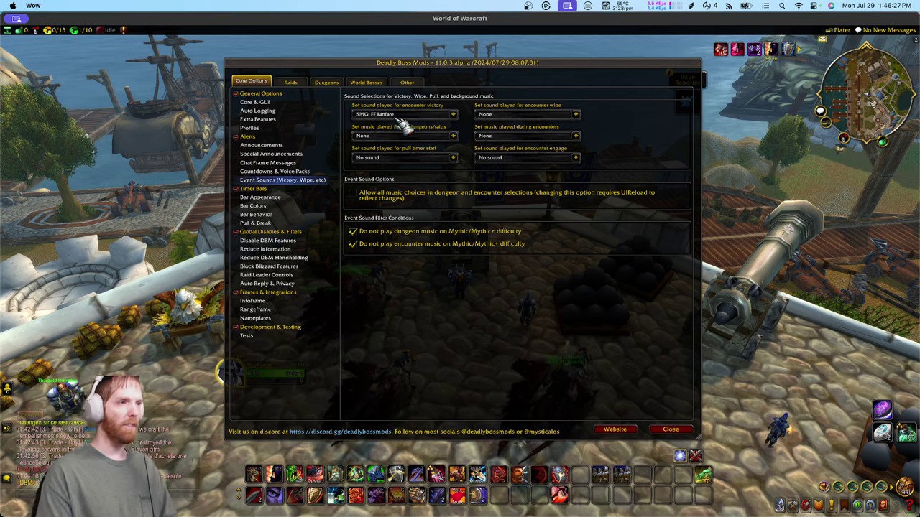
{"action": "left_click", "coordinate": [576, 115]}
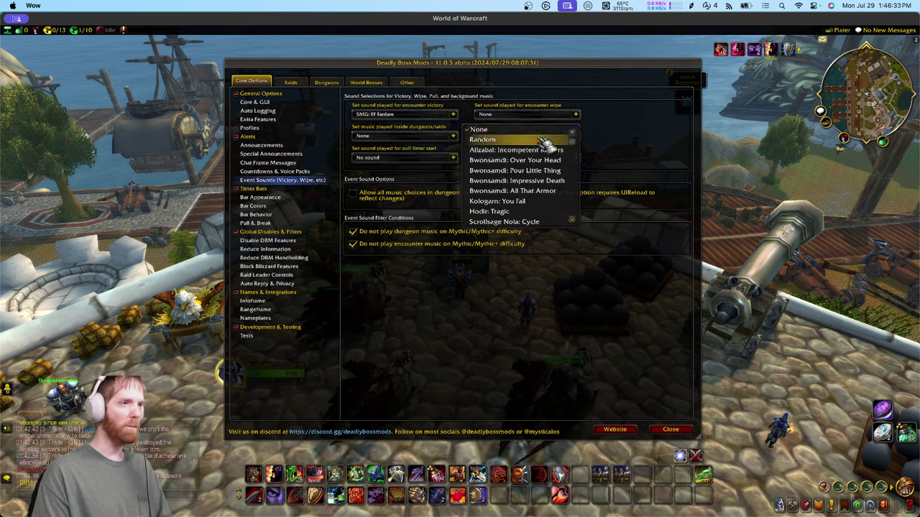
{"action": "scroll", "coordinate": [548, 173], "scroll_direction": "down", "scroll_amount": 5}
{"action": "scroll", "coordinate": [549, 194], "scroll_direction": "up", "scroll_amount": 5}
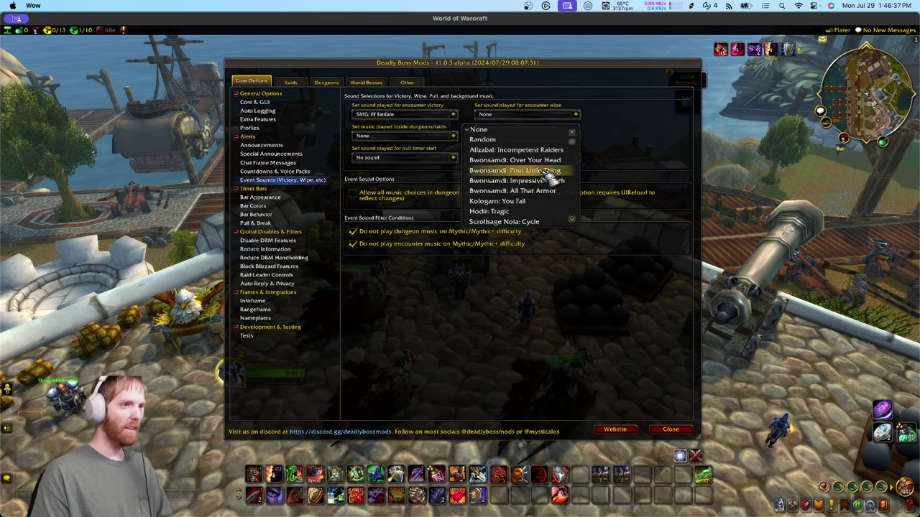
{"action": "left_click", "coordinate": [544, 160]}
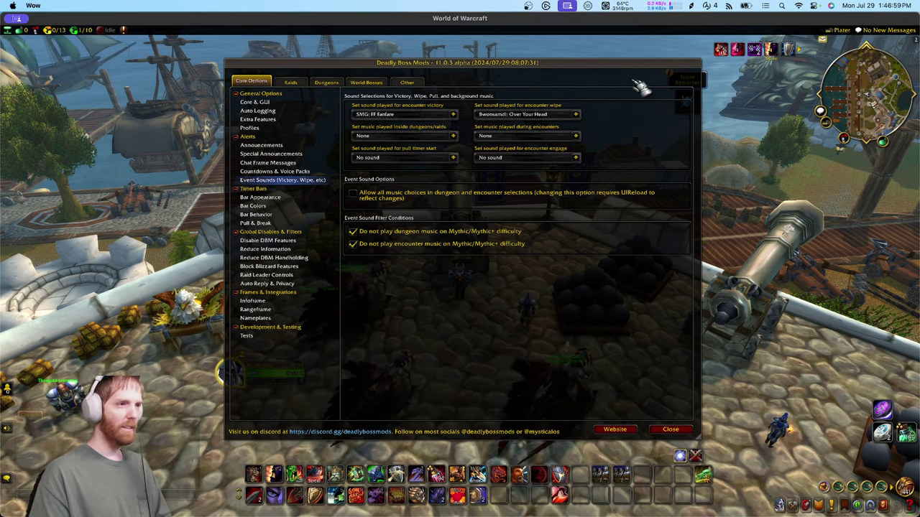
- Change the encounter wipe sound to Random
{"action": "left_click", "coordinate": [576, 114]}
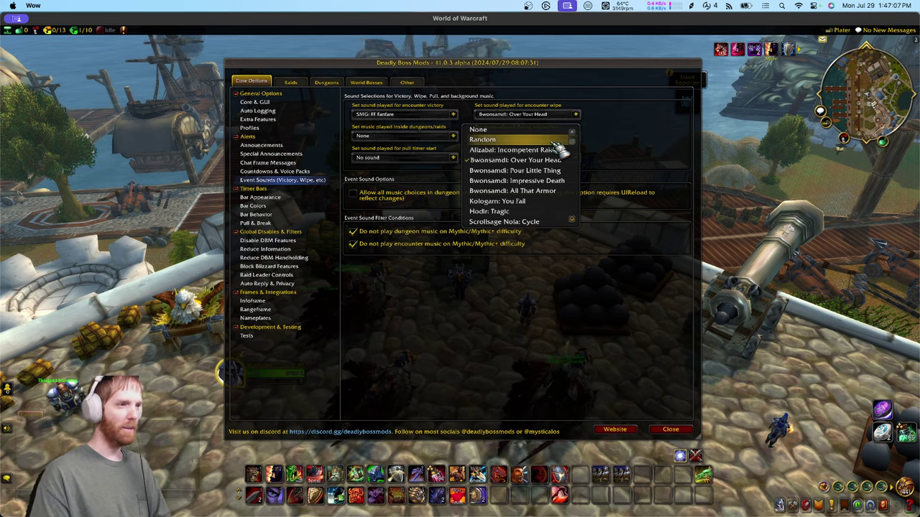
{"action": "left_click", "coordinate": [554, 140]}
{"action": "left_click", "coordinate": [575, 115]}
{"action": "scroll", "coordinate": [555, 152], "scroll_direction": "down", "scroll_amount": 5}
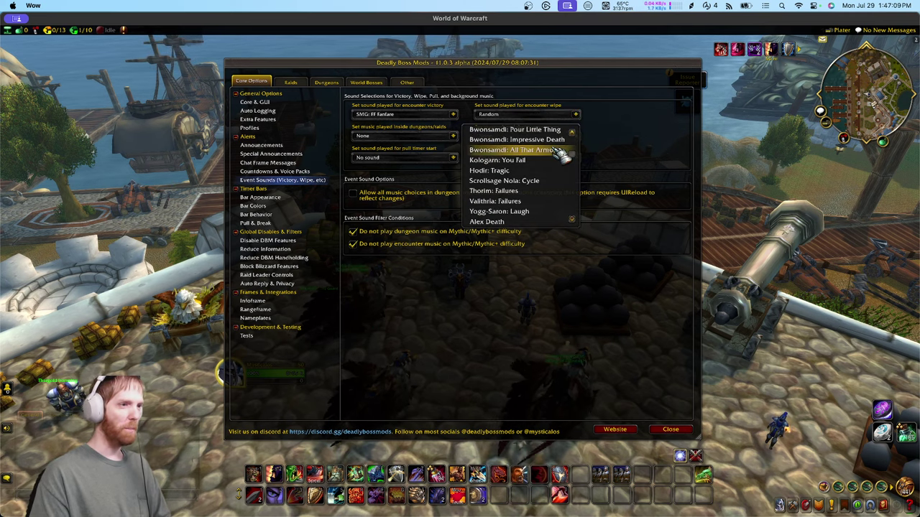
{"action": "scroll", "coordinate": [558, 154], "scroll_direction": "down", "scroll_amount": 15}
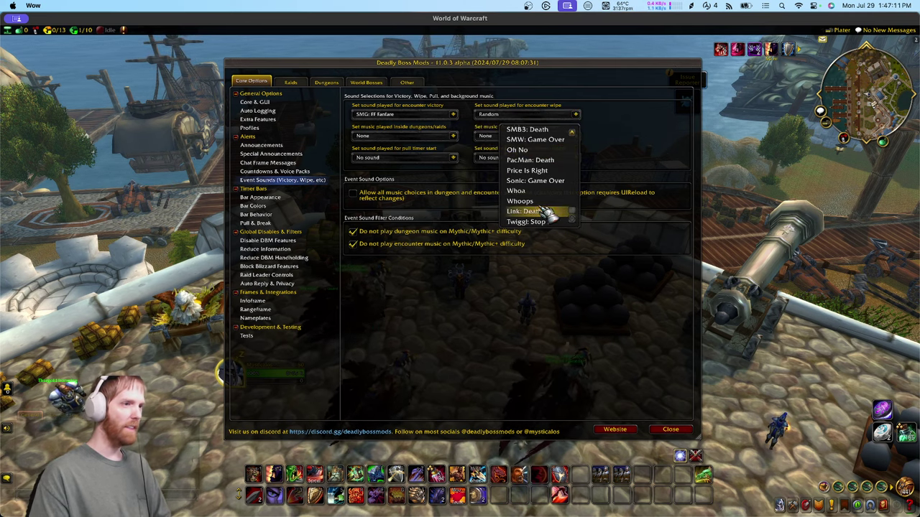
{"action": "left_click", "coordinate": [575, 115]}
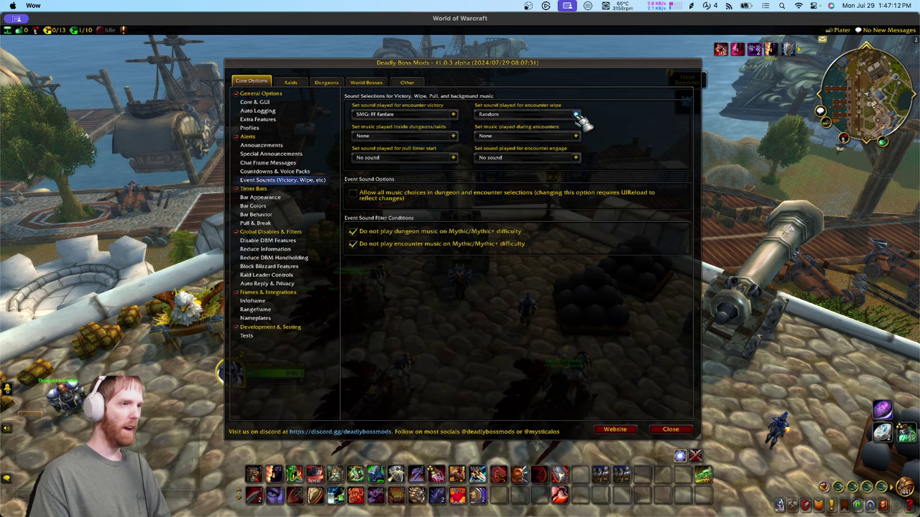
{"action": "left_click", "coordinate": [453, 115]}
{"action": "scroll", "coordinate": [424, 162], "scroll_direction": "up", "scroll_amount": 3}
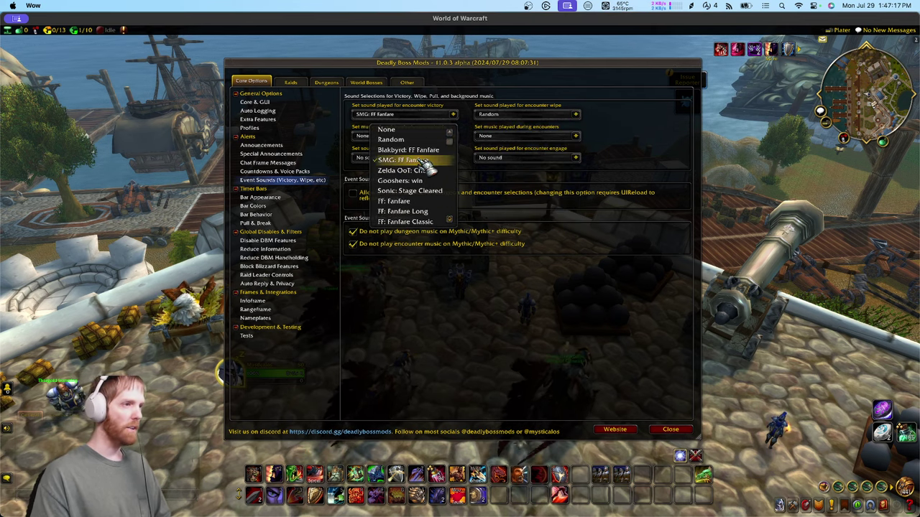
{"action": "scroll", "coordinate": [422, 170], "scroll_direction": "down", "scroll_amount": 3}
{"action": "scroll", "coordinate": [419, 176], "scroll_direction": "up", "scroll_amount": 3}
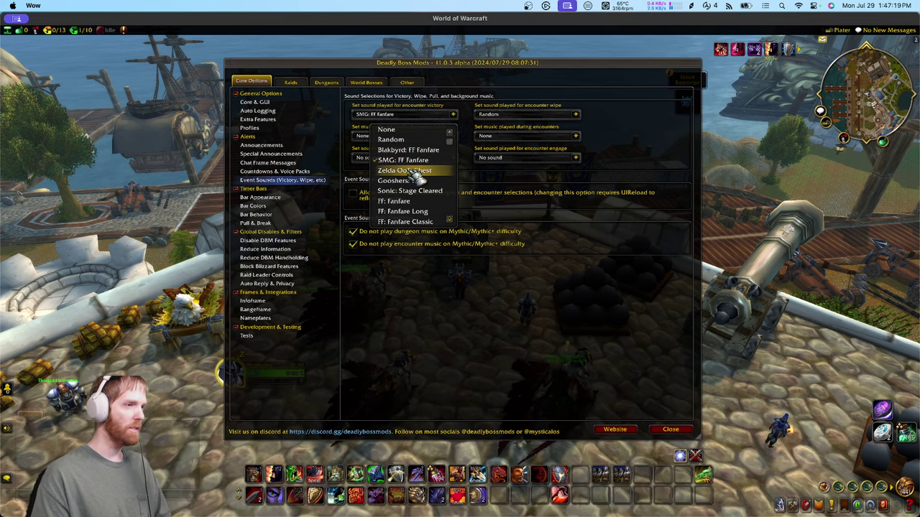
{"action": "left_click", "coordinate": [453, 114]}
{"action": "left_click", "coordinate": [453, 114]}
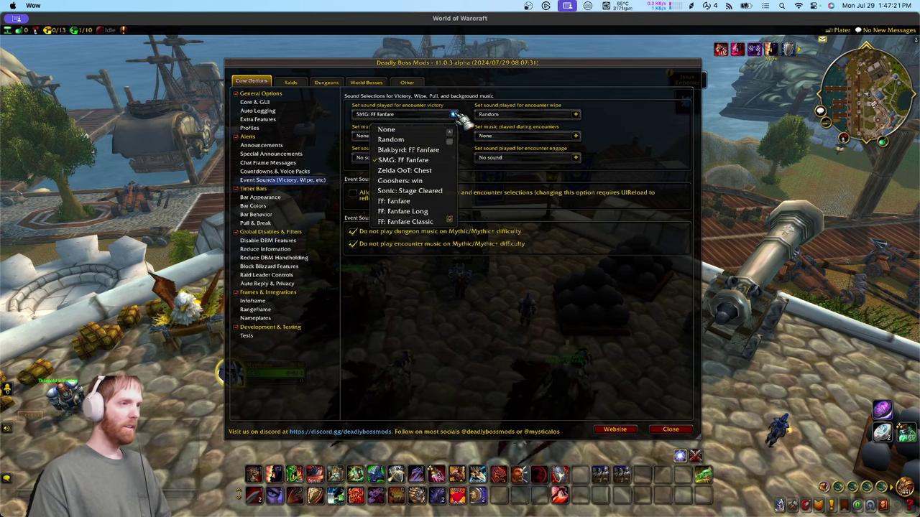
{"action": "scroll", "coordinate": [431, 191], "scroll_direction": "down", "scroll_amount": 3}
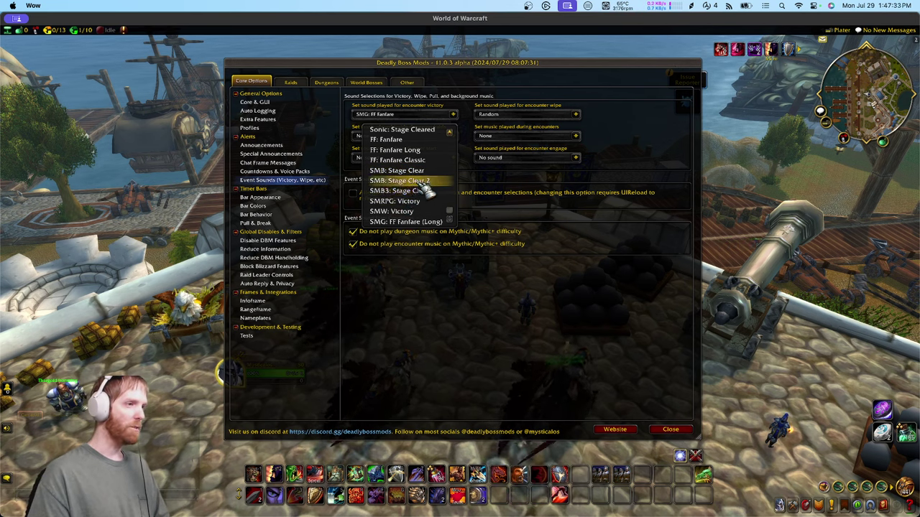
{"action": "scroll", "coordinate": [421, 195], "scroll_direction": "up", "scroll_amount": 3}
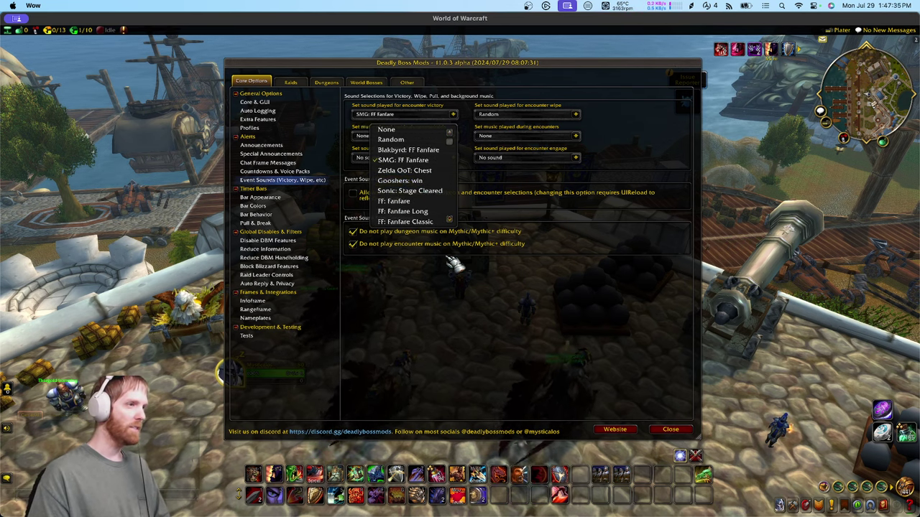
{"action": "left_click", "coordinate": [454, 115]}
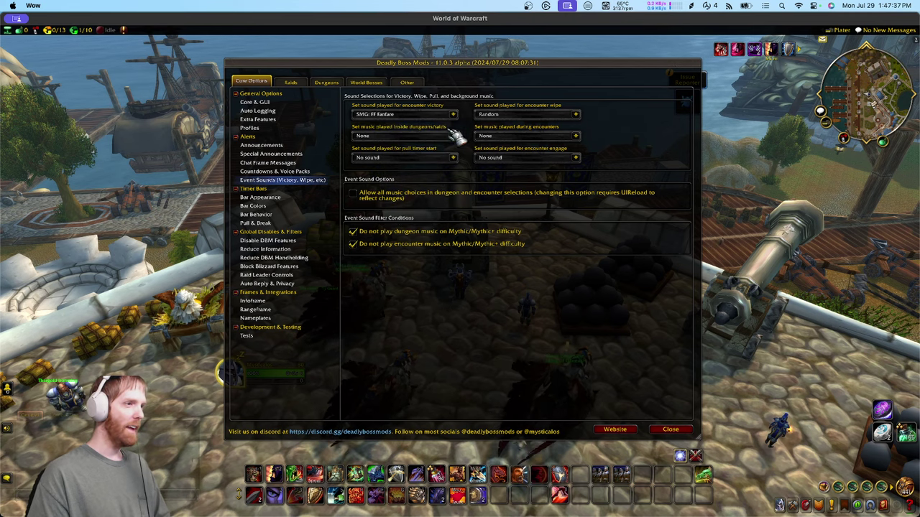
- Pick SMG: MM2 Dr. Wily Stage from the dungeon/raid music dropdown
{"action": "left_click", "coordinate": [453, 135]}
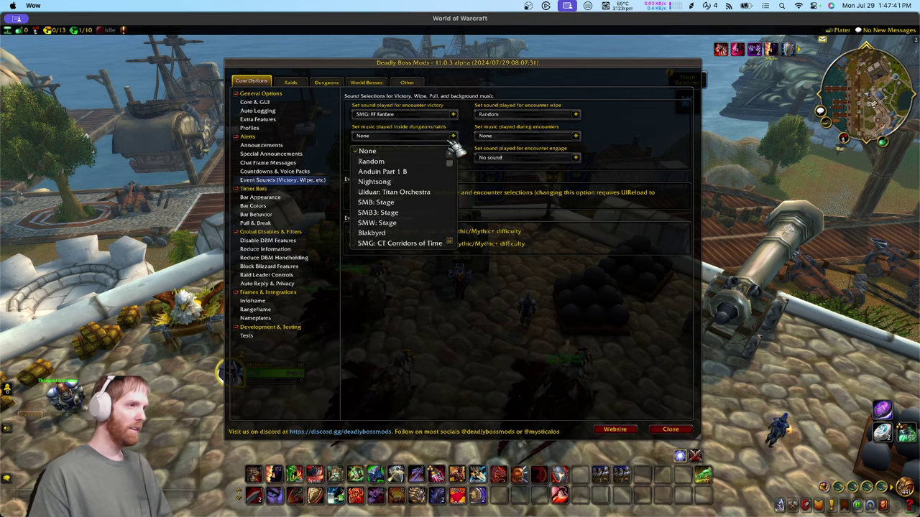
{"action": "scroll", "coordinate": [444, 160], "scroll_direction": "down", "scroll_amount": 3}
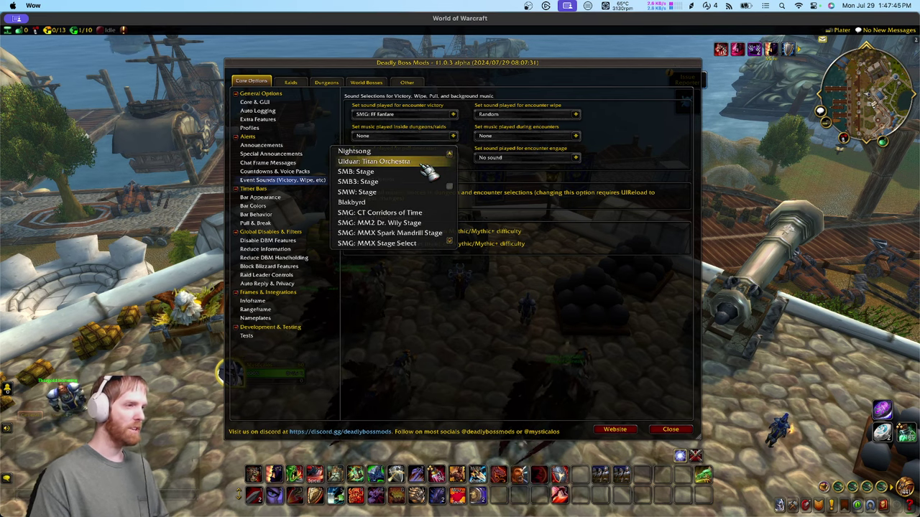
{"action": "scroll", "coordinate": [424, 178], "scroll_direction": "down", "scroll_amount": 6}
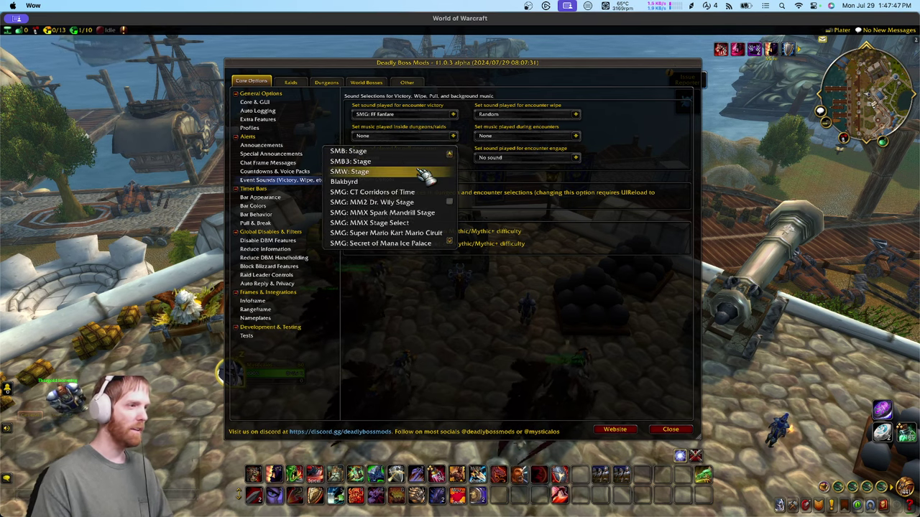
{"action": "scroll", "coordinate": [425, 176], "scroll_direction": "up", "scroll_amount": 4}
{"action": "scroll", "coordinate": [425, 176], "scroll_direction": "down", "scroll_amount": 4}
{"action": "scroll", "coordinate": [426, 178], "scroll_direction": "up", "scroll_amount": 4}
{"action": "scroll", "coordinate": [426, 178], "scroll_direction": "up", "scroll_amount": 2}
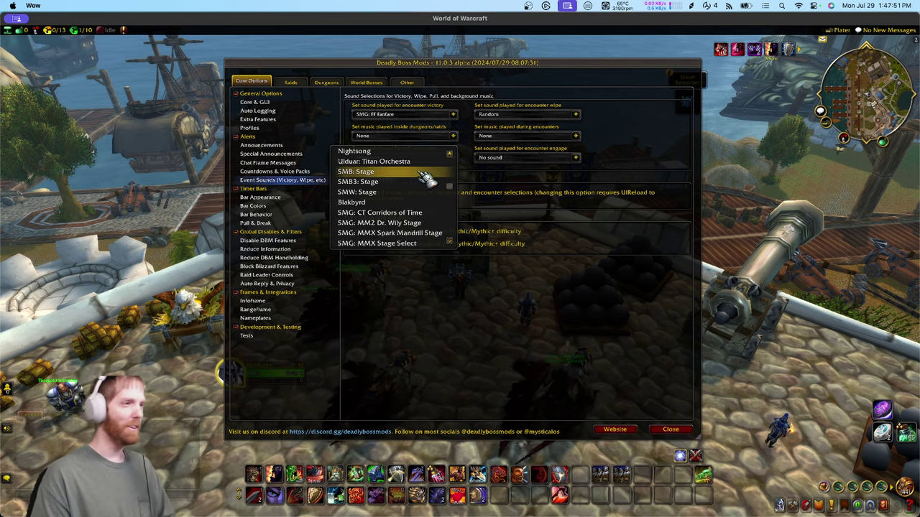
{"action": "scroll", "coordinate": [426, 178], "scroll_direction": "down", "scroll_amount": 3}
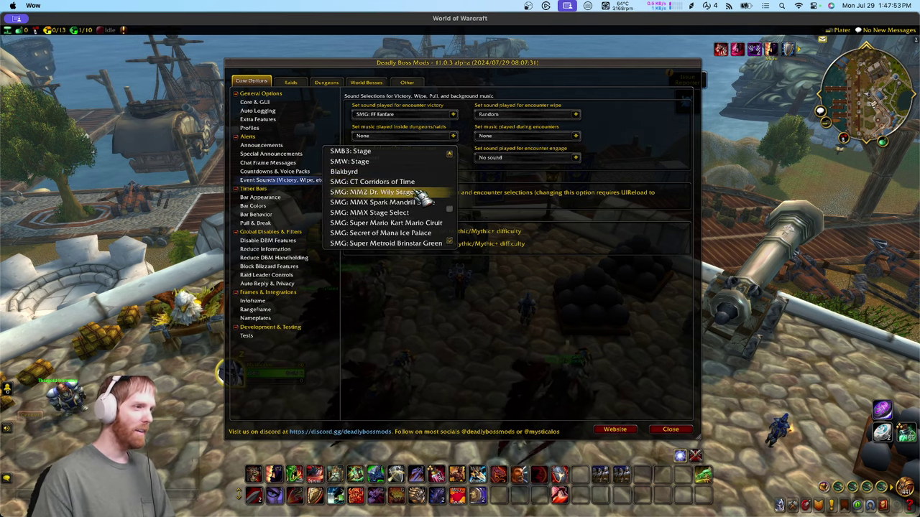
{"action": "left_click", "coordinate": [426, 201]}
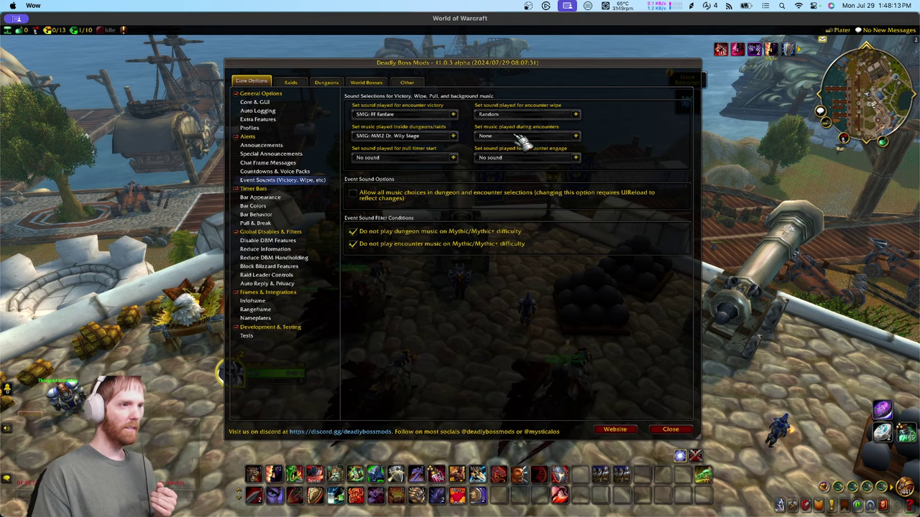
- Close the DBM options and reopen them with /dbm
{"action": "left_click", "coordinate": [453, 136]}
{"action": "left_click", "coordinate": [453, 135]}
{"action": "left_click", "coordinate": [670, 429]}
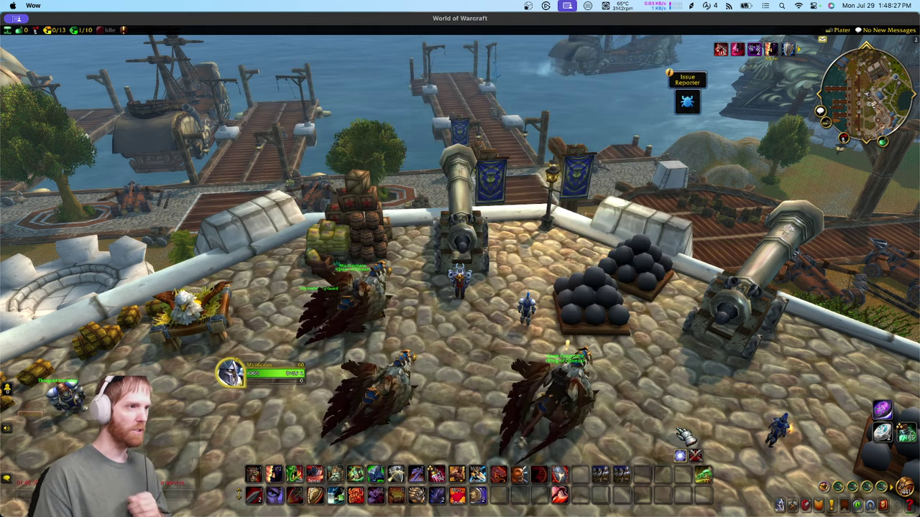
{"action": "type", "text": "/dbm"}
{"action": "key", "text": "Return"}
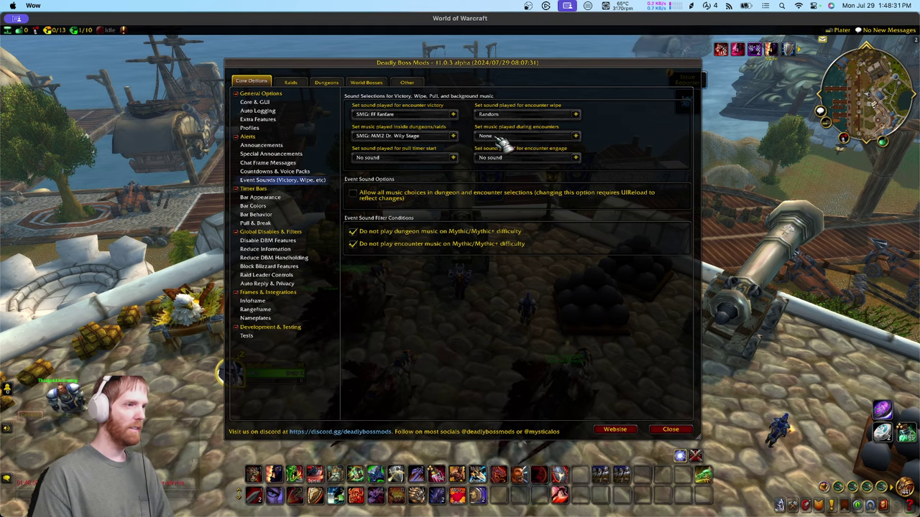
- Choose SMG: FFVII JENOVA as the encounter music
{"action": "left_click", "coordinate": [576, 136]}
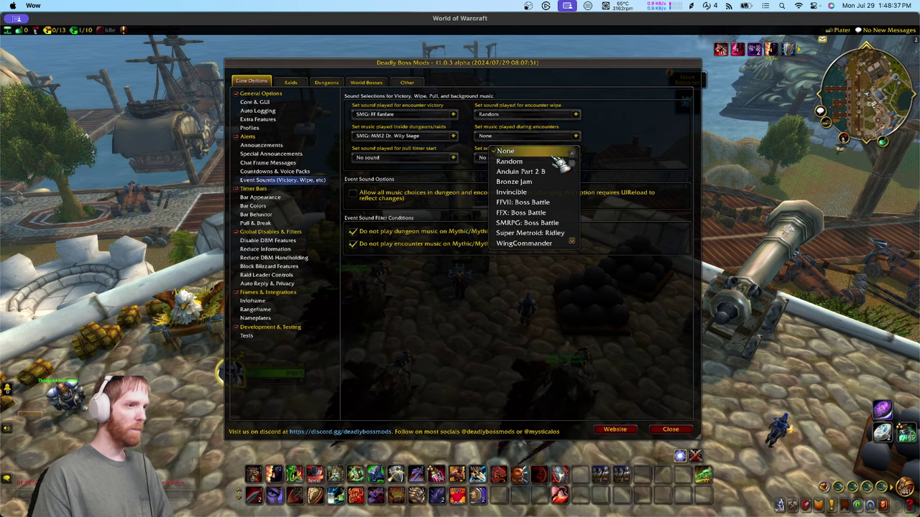
{"action": "scroll", "coordinate": [563, 164], "scroll_direction": "down", "scroll_amount": 5}
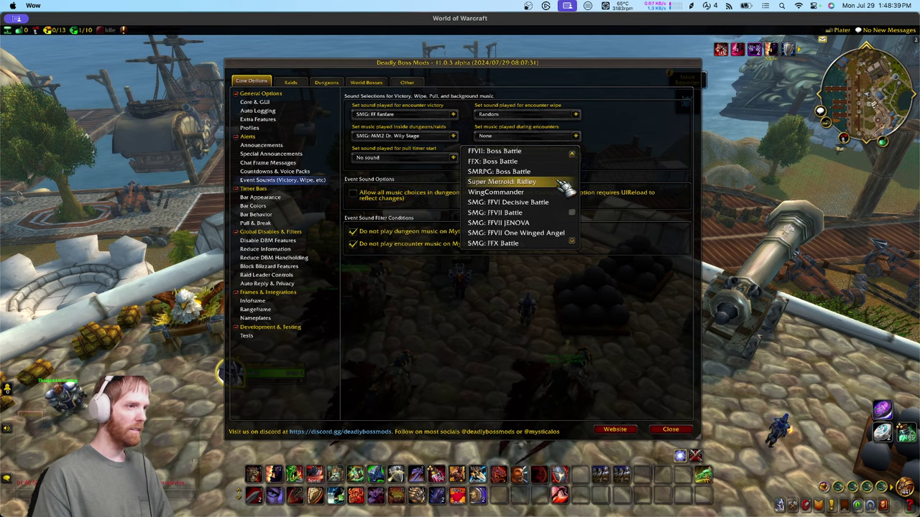
{"action": "left_click", "coordinate": [549, 222]}
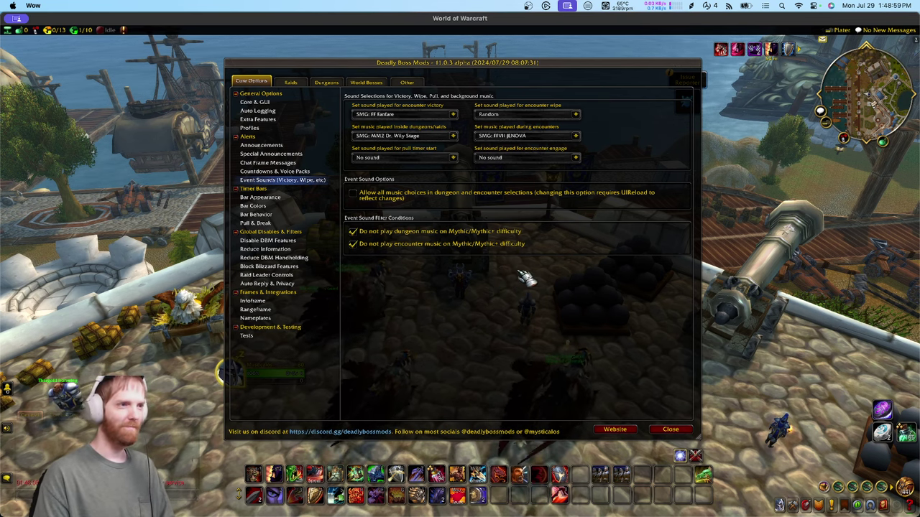
- Set the encounter music to SMG: Tetris Theme A and close the DBM window
{"action": "left_click", "coordinate": [575, 136]}
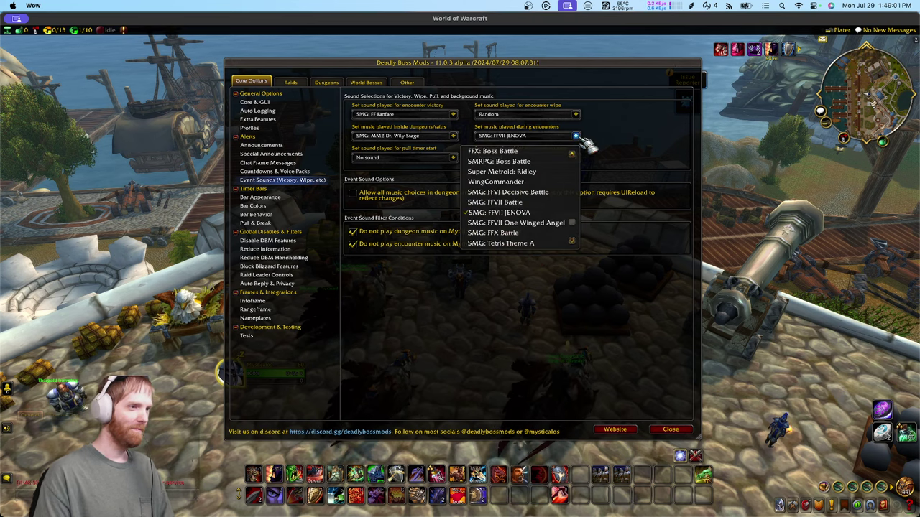
{"action": "left_click", "coordinate": [575, 136]}
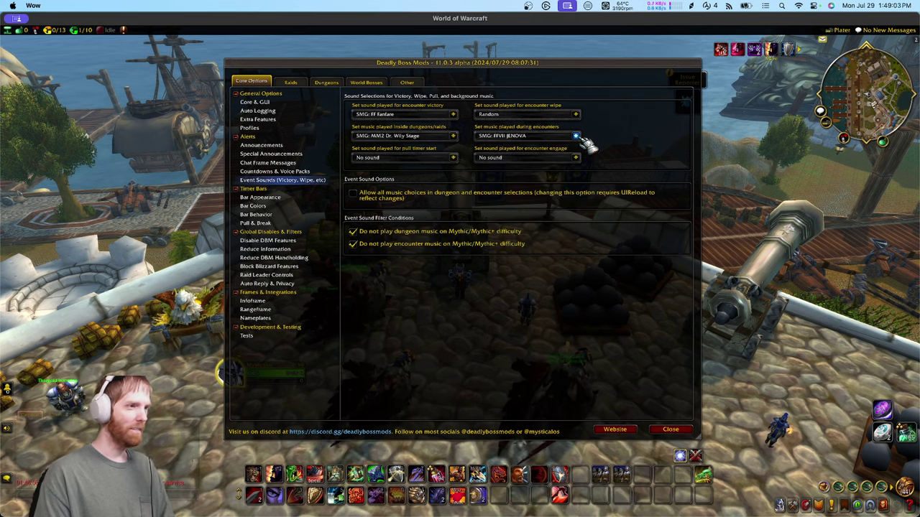
{"action": "left_click", "coordinate": [576, 136]}
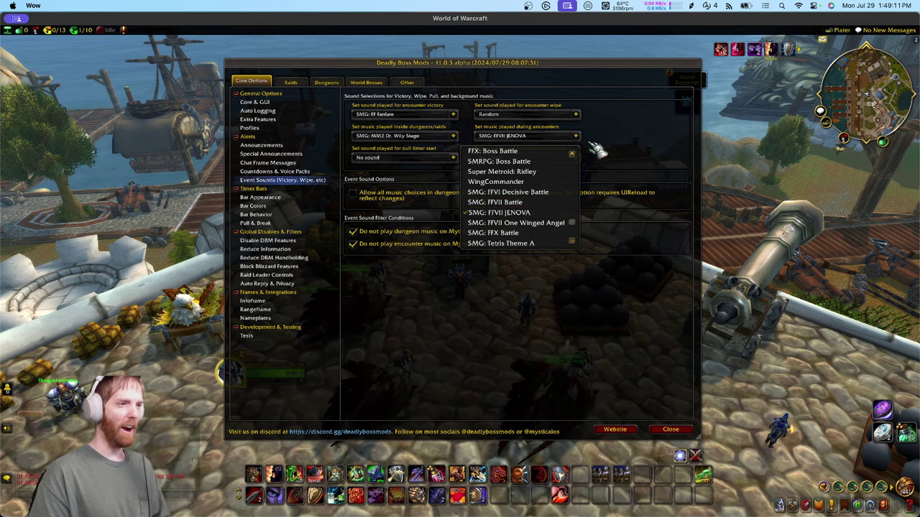
{"action": "scroll", "coordinate": [555, 172], "scroll_direction": "down", "scroll_amount": 1}
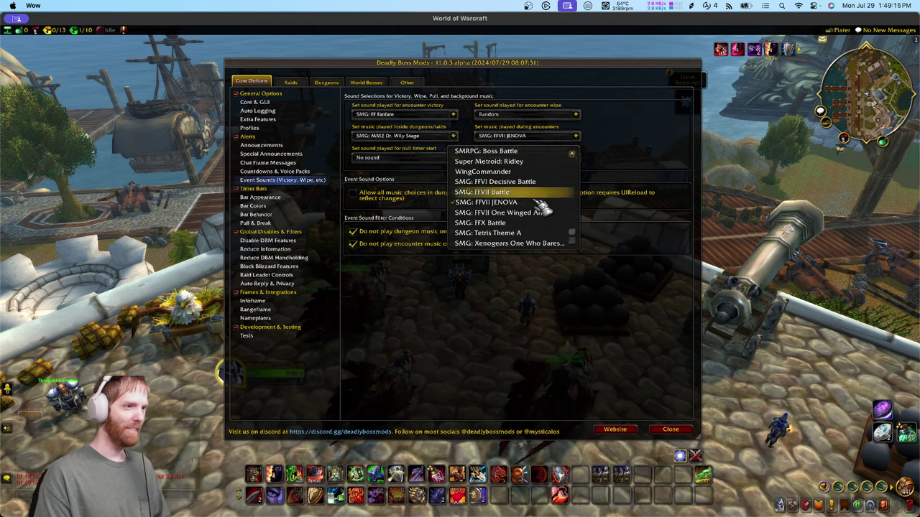
{"action": "left_click", "coordinate": [539, 233]}
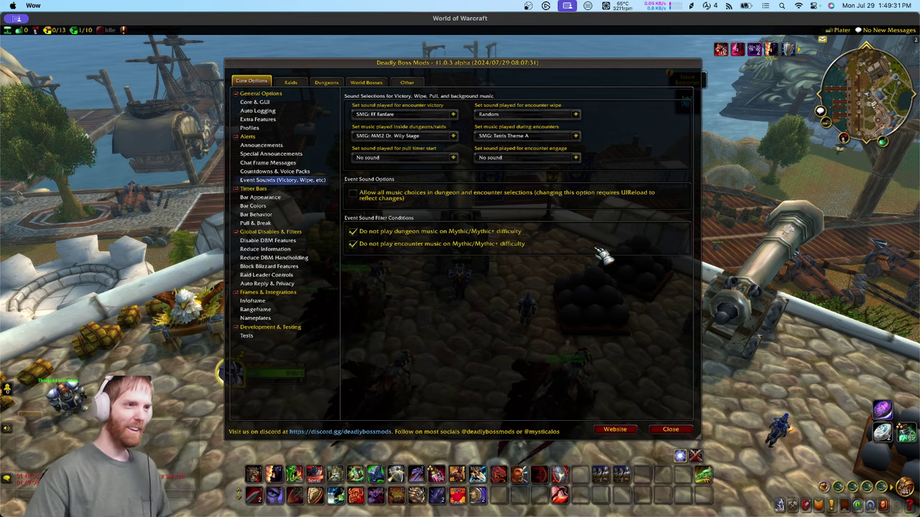
{"action": "left_click", "coordinate": [575, 136]}
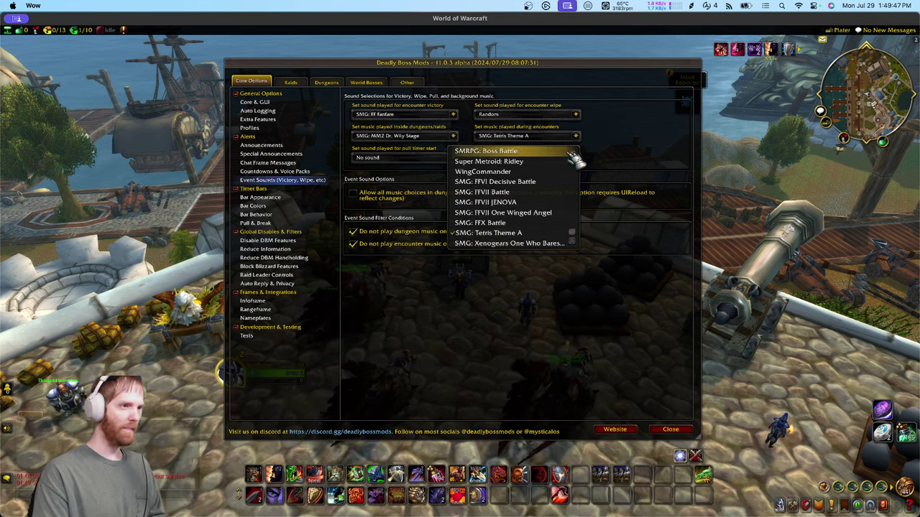
{"action": "left_click", "coordinate": [670, 429]}
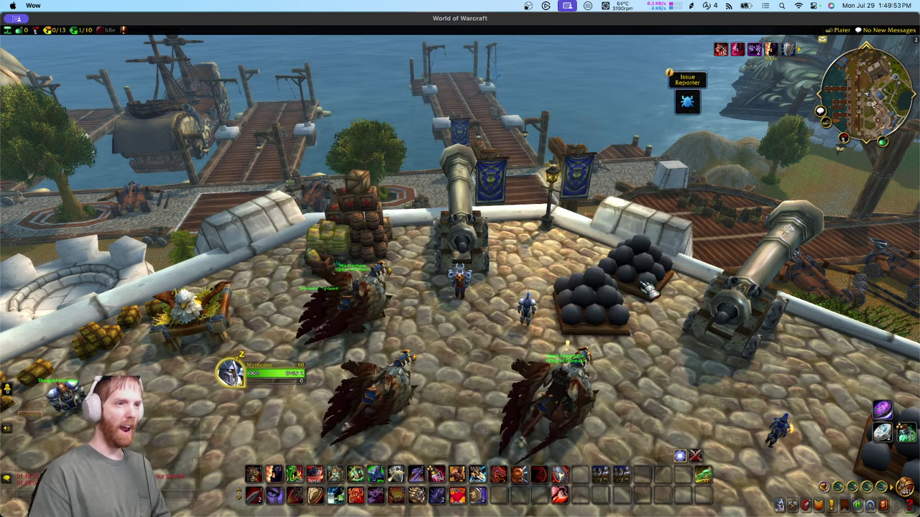
- Rotate the camera, reopen DBM with /dbm, and close it again
{"action": "left_click_drag", "start_coordinate": [508, 262], "coordinate": [436, 213]}
{"action": "key", "text": "Return"}
{"action": "type", "text": "/dbm"}
{"action": "key", "text": "Return"}
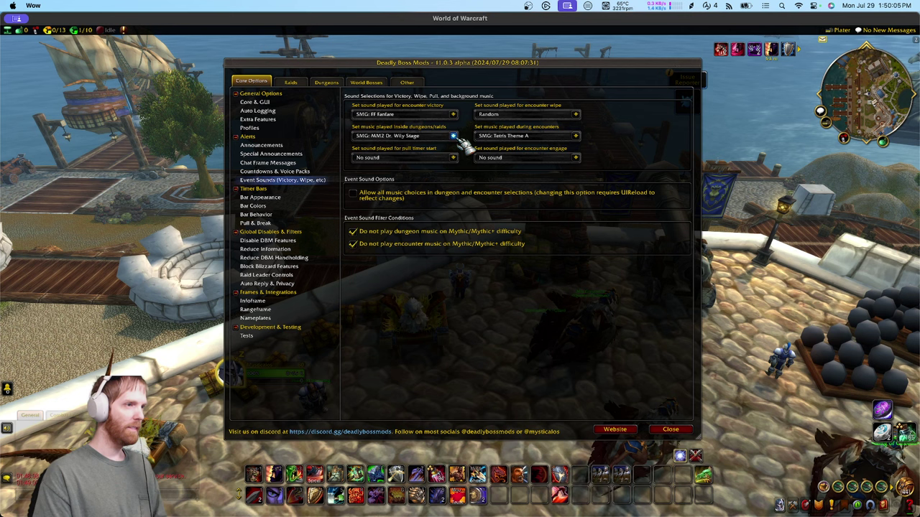
{"action": "left_click", "coordinate": [670, 429]}
- Summon the Windborne Velocidrake mount from the action bar
{"action": "scroll", "coordinate": [669, 436], "scroll_direction": "down", "scroll_amount": 3}
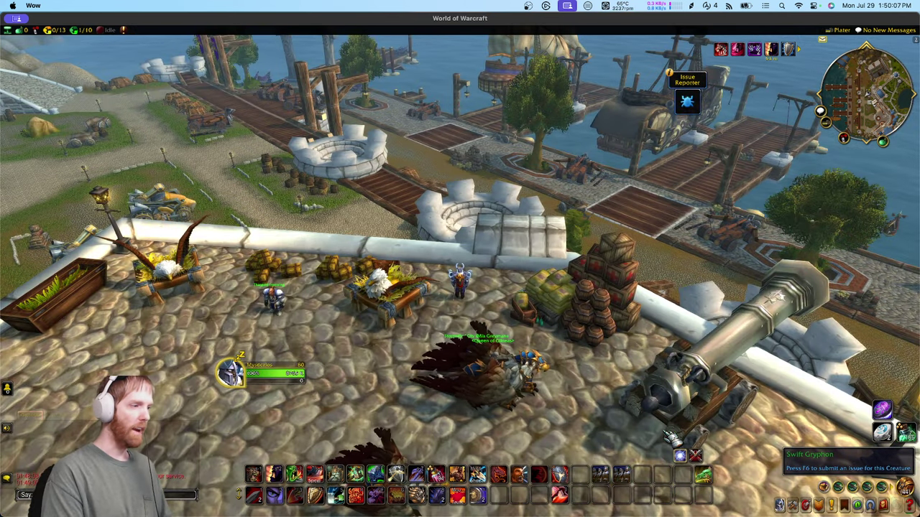
{"action": "key", "text": "Return"}
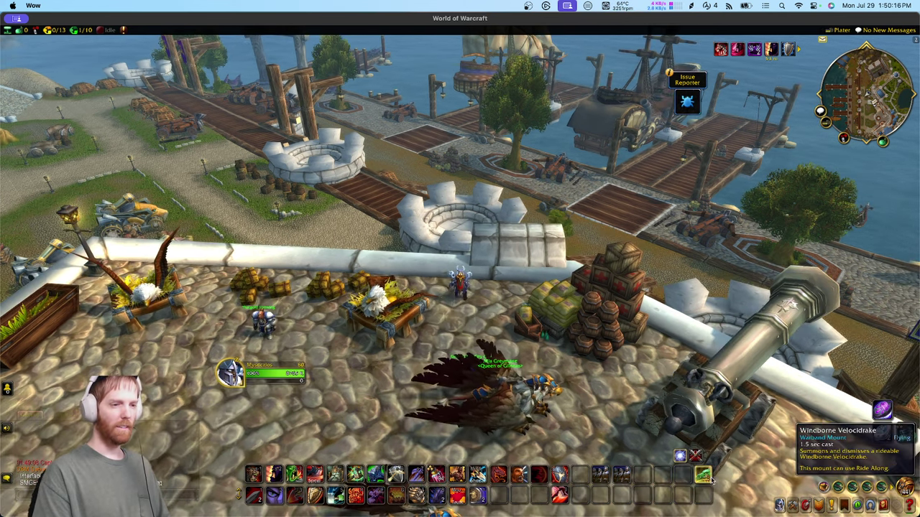
{"action": "left_click", "coordinate": [703, 475]}
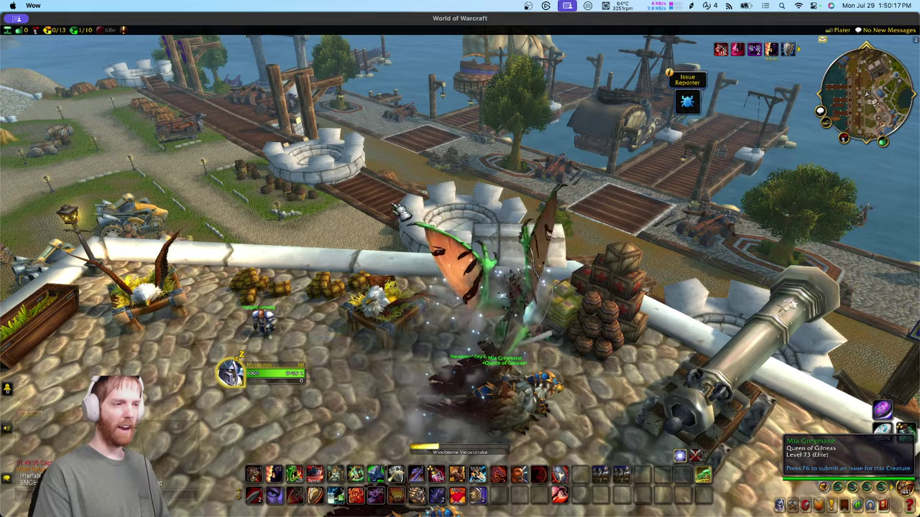